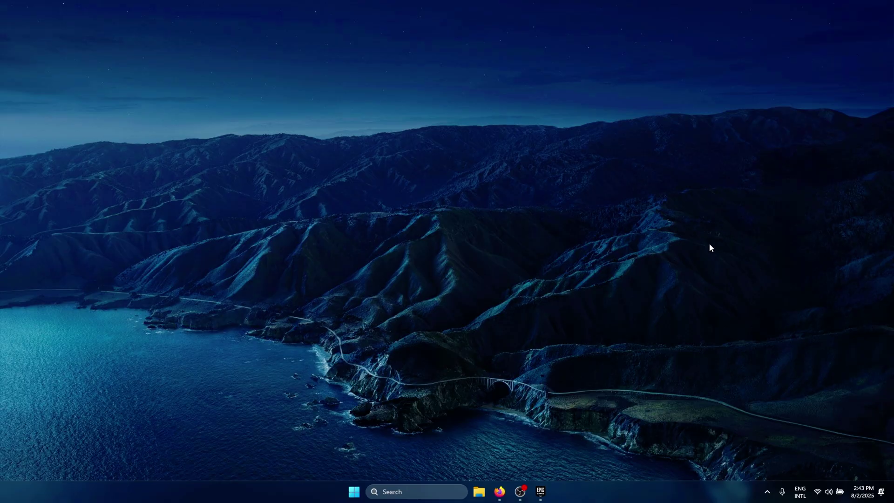
Bring up the Epic Games Launcher and open its settings from the account profile
{"action": "left_click", "coordinate": [540, 491]}
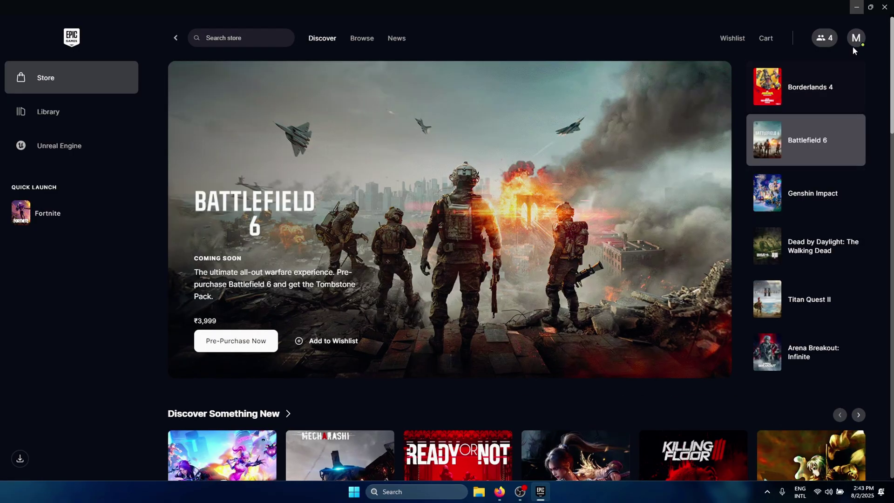
{"action": "left_click", "coordinate": [855, 43]}
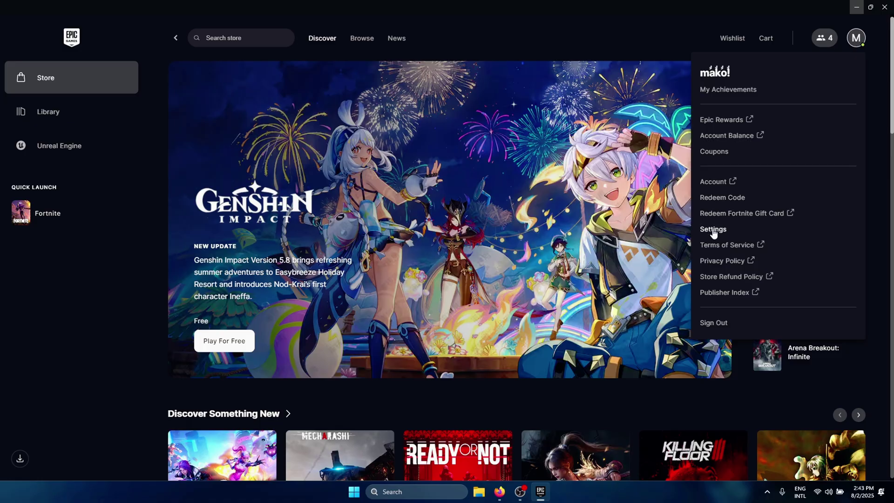
{"action": "left_click", "coordinate": [717, 231]}
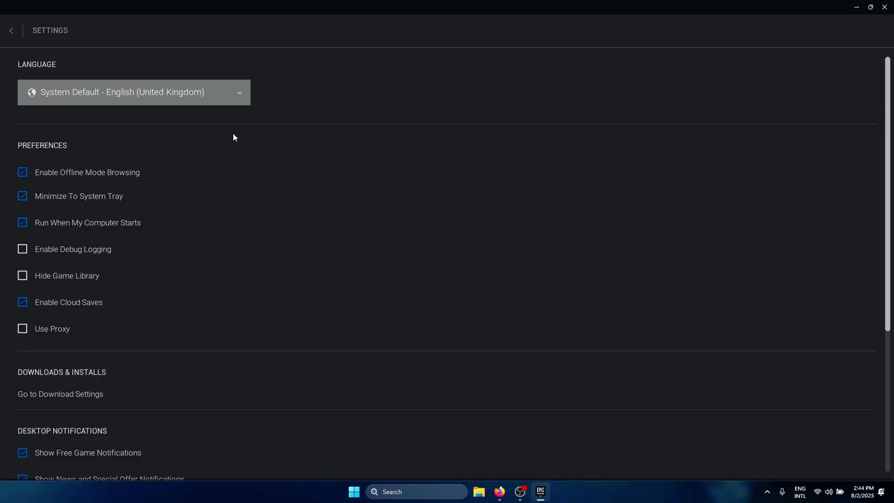
Open the launcher's download settings and toggle the Limit download speeds option
{"action": "scroll", "coordinate": [231, 144], "scroll_direction": "down", "scroll_amount": 4}
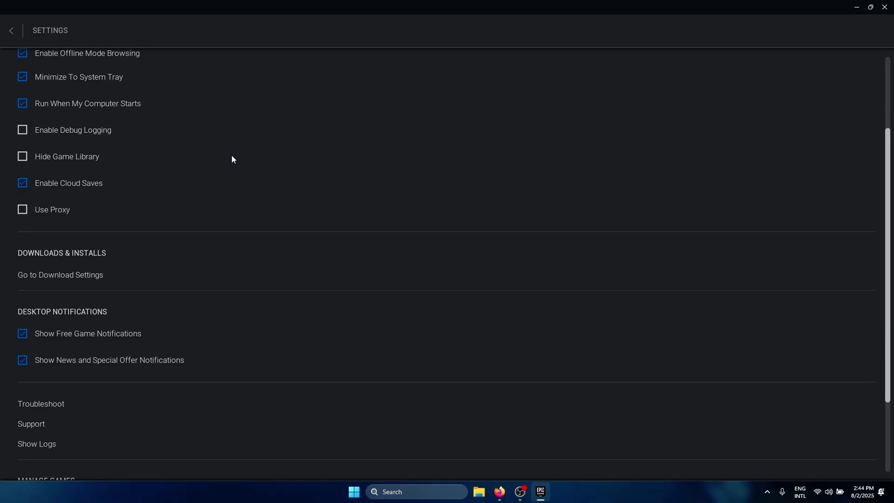
{"action": "left_click", "coordinate": [74, 206]}
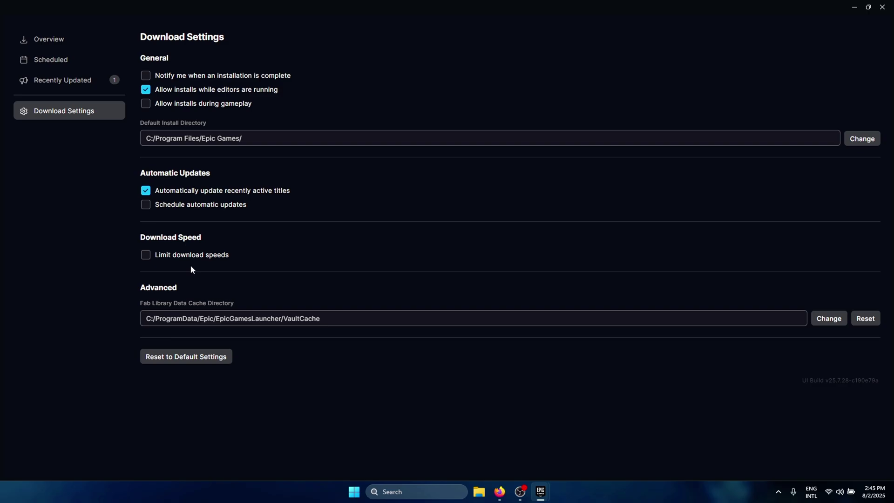
{"action": "left_click", "coordinate": [146, 255]}
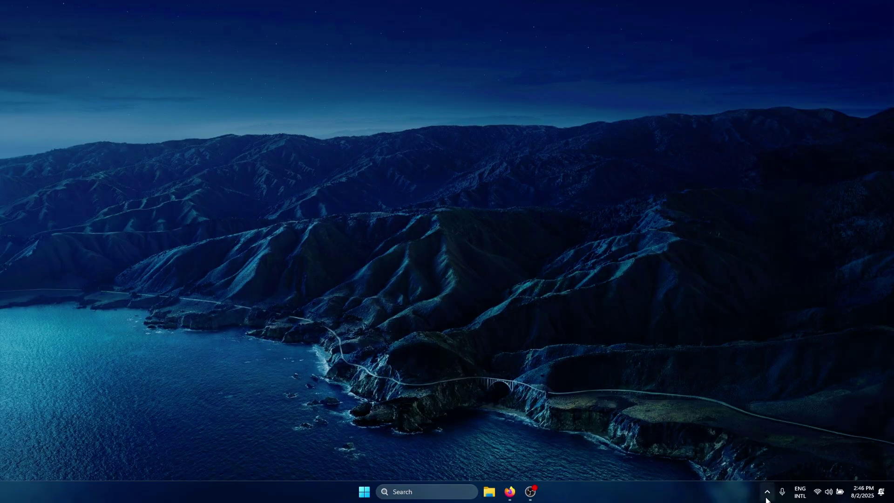
Fully exit the Epic Games Launcher running in the background and relaunch it, allowing it to make changes to the device
{"action": "left_click", "coordinate": [767, 492]}
{"action": "right_click", "coordinate": [767, 446]}
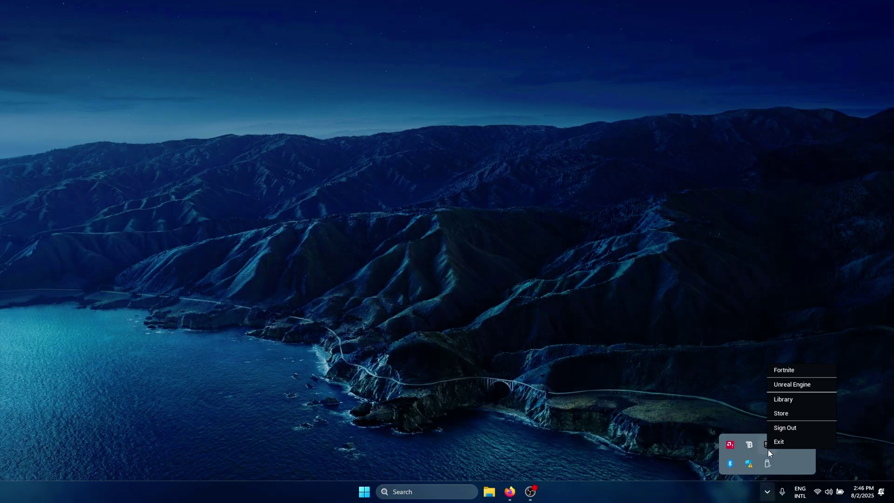
{"action": "key", "text": "super"}
{"action": "type", "text": "epic"}
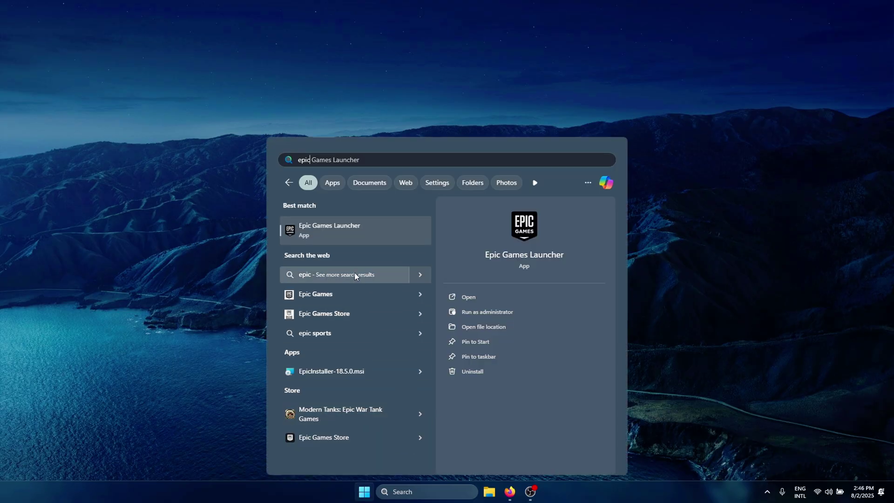
{"action": "left_click", "coordinate": [345, 235]}
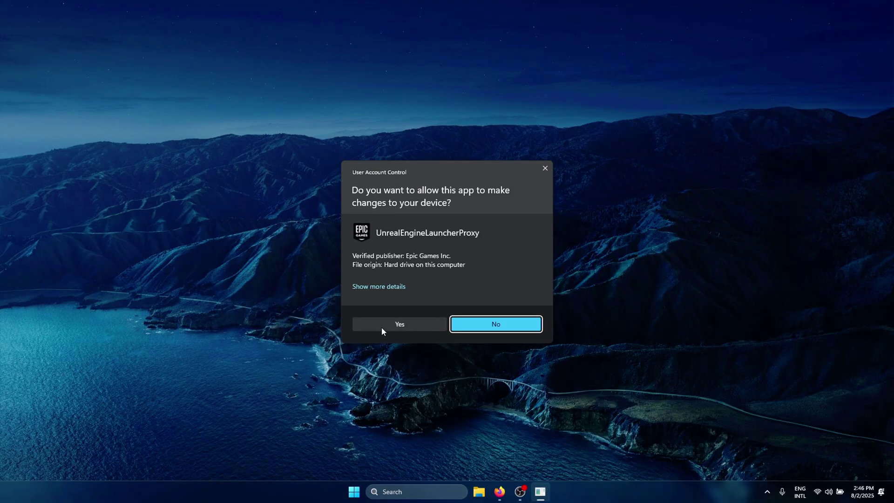
{"action": "left_click", "coordinate": [399, 327]}
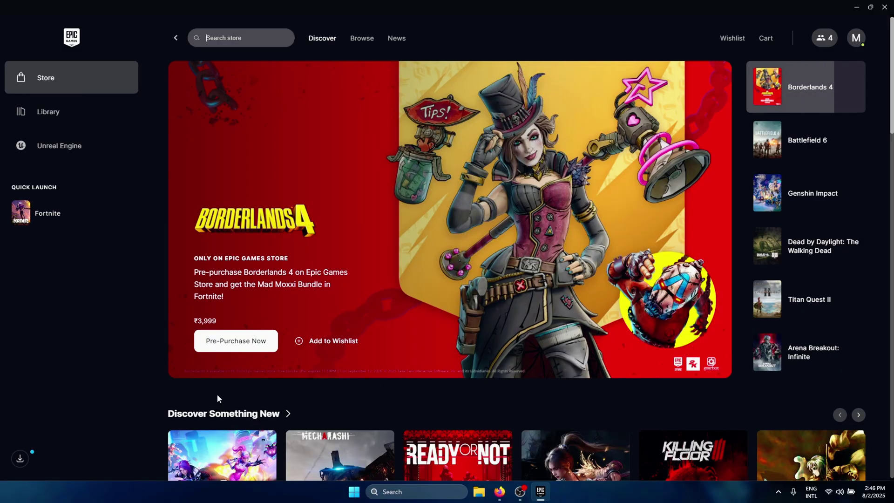
{"action": "key", "text": "alt+F4"}
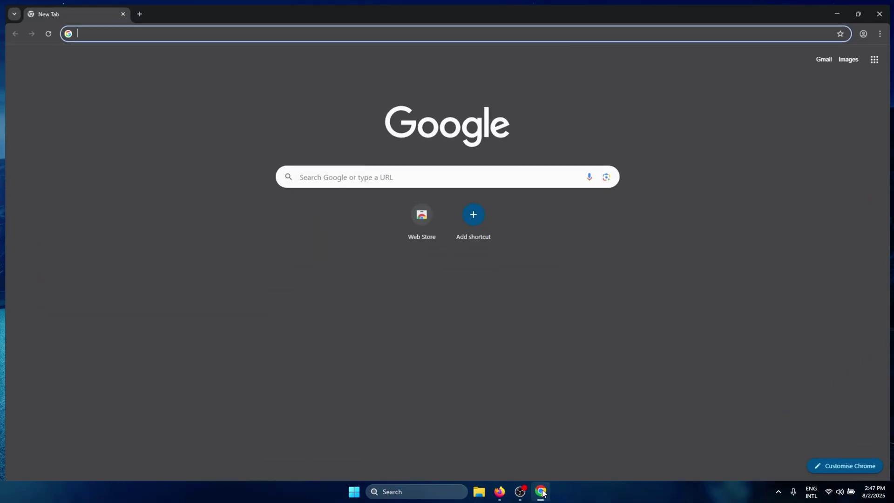
{"action": "type", "text": "https://www.sordum.org/7952/dns-jumper-v2-3/"}
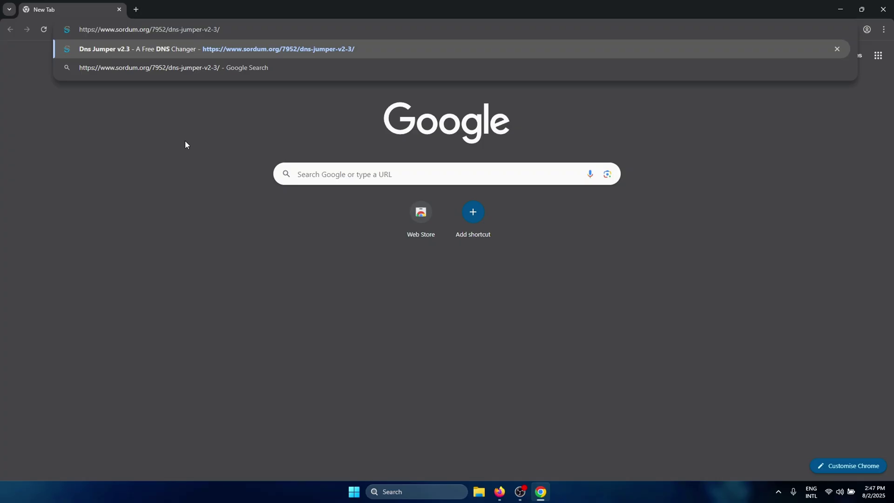
{"action": "key", "text": "Return"}
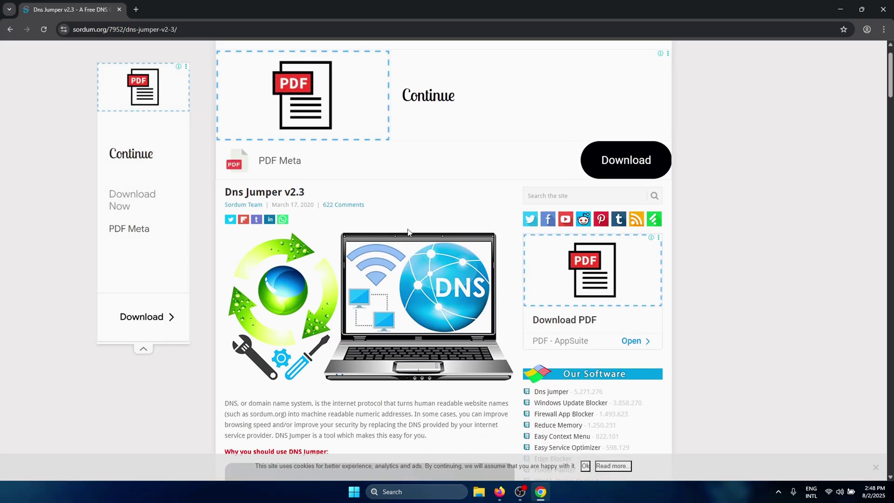
{"action": "scroll", "coordinate": [793, 175], "scroll_direction": "down", "scroll_amount": 2}
{"action": "scroll", "coordinate": [880, 277], "scroll_direction": "down", "scroll_amount": 11}
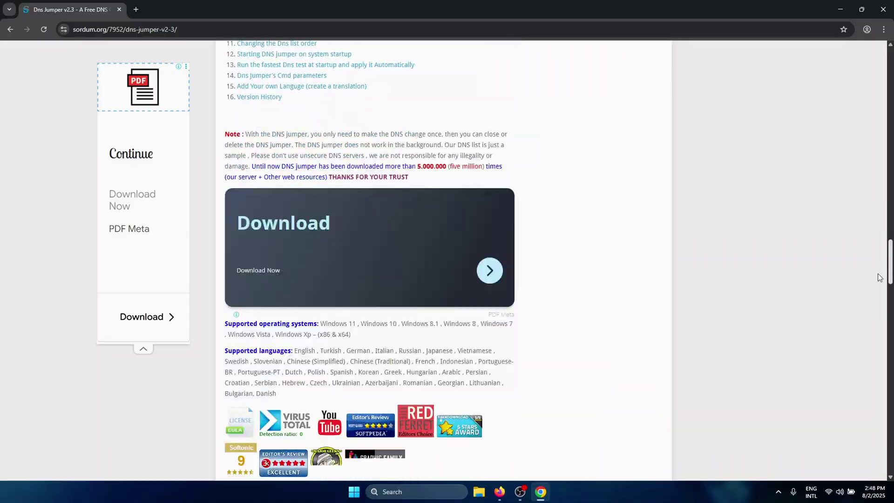
{"action": "scroll", "coordinate": [880, 278], "scroll_direction": "down", "scroll_amount": 4}
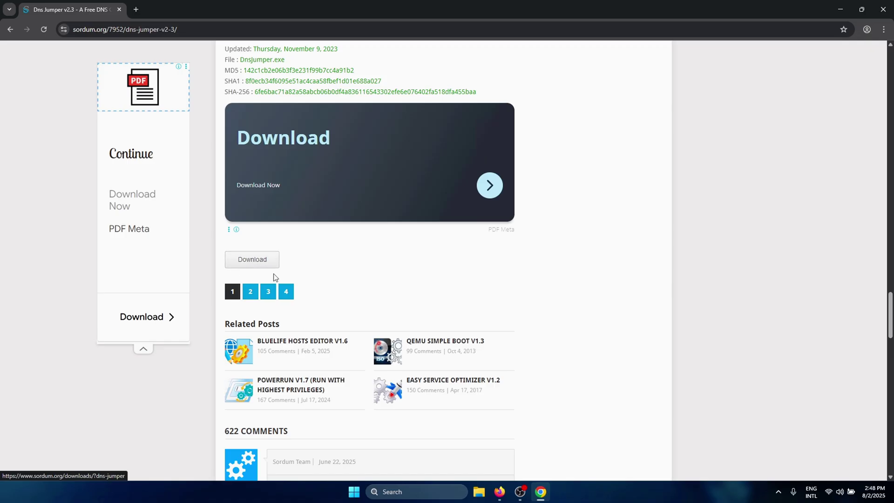
{"action": "scroll", "coordinate": [360, 229], "scroll_direction": "up", "scroll_amount": 2}
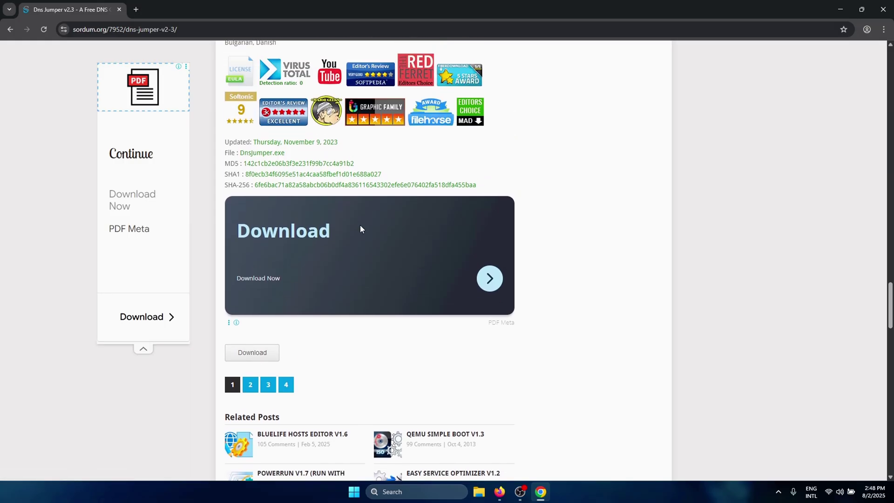
{"action": "scroll", "coordinate": [368, 317], "scroll_direction": "down", "scroll_amount": 2}
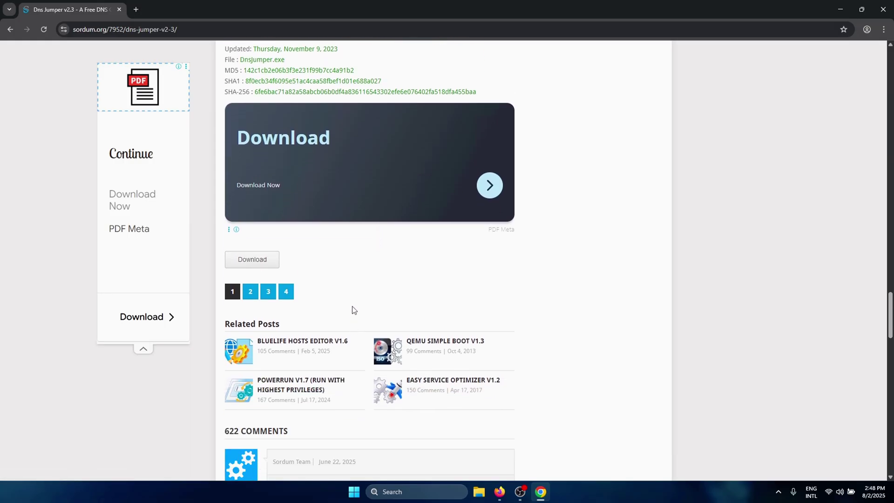
{"action": "left_click", "coordinate": [251, 265]}
{"action": "left_click", "coordinate": [713, 101]}
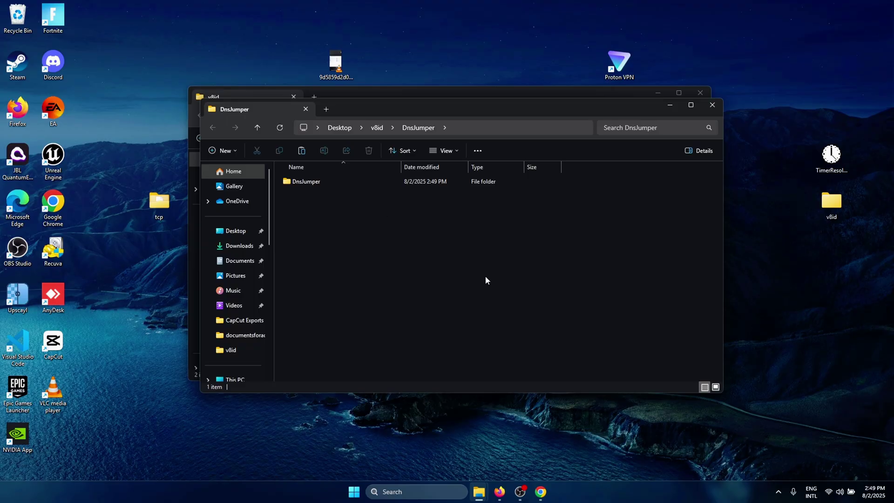
Run DnsJumper.exe from the inner DnsJumper folder in File Explorer and allow it to make changes to the device
{"action": "left_click", "coordinate": [324, 184]}
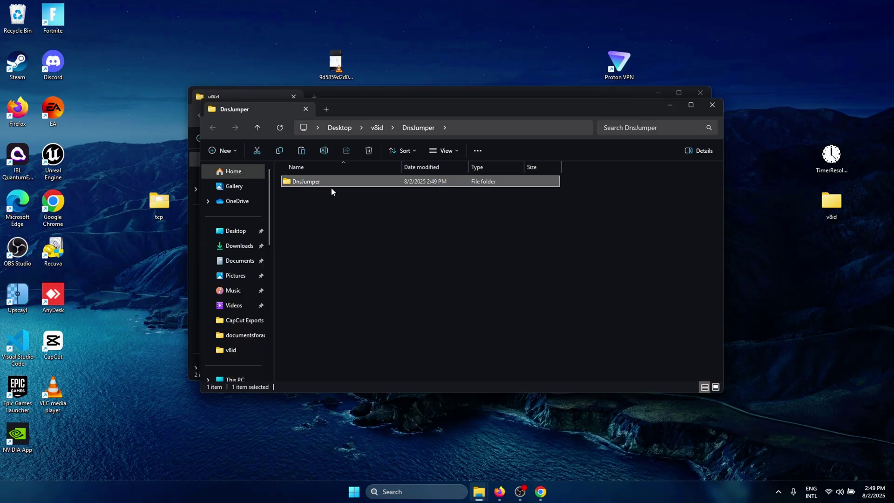
{"action": "double_click", "coordinate": [302, 184]}
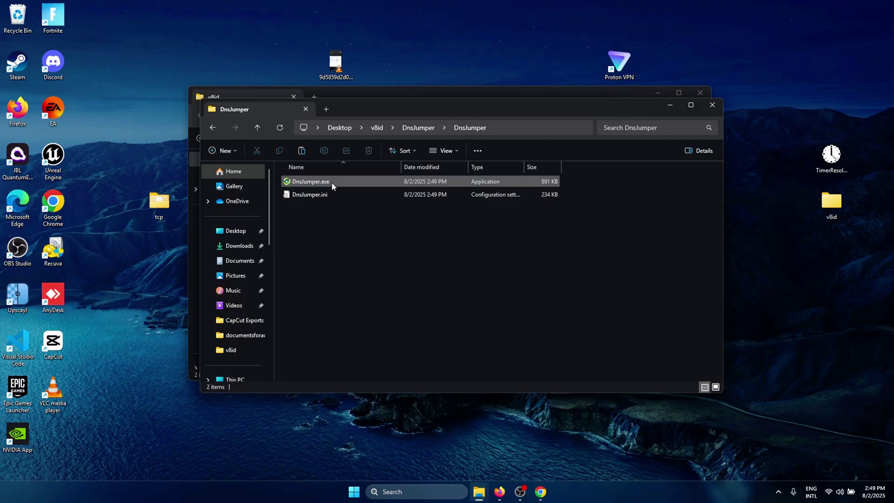
{"action": "left_click", "coordinate": [333, 181]}
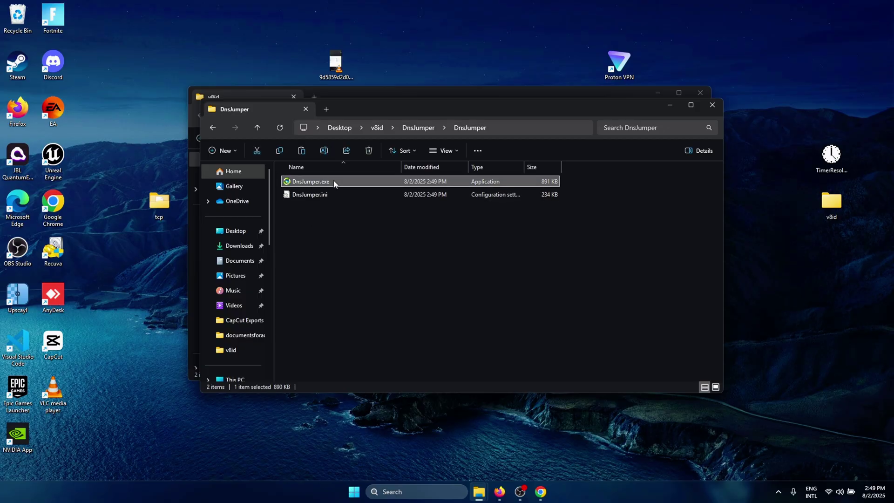
{"action": "double_click", "coordinate": [363, 182]}
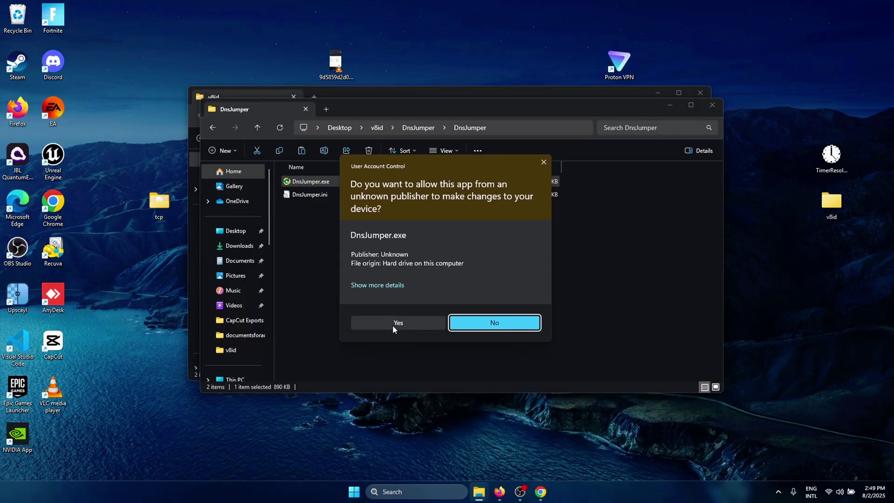
{"action": "left_click", "coordinate": [393, 324]}
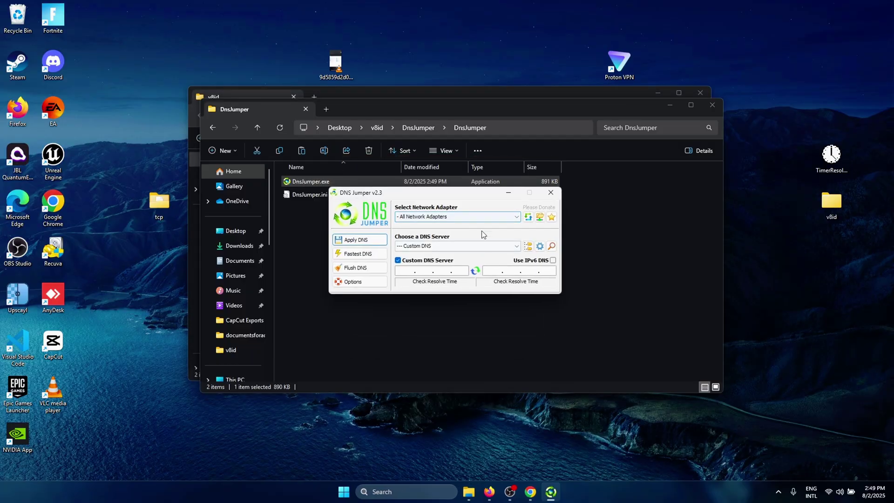
Run the Fastest DNS test on all listed servers and apply the fastest DNS server pair
{"action": "left_click", "coordinate": [376, 259]}
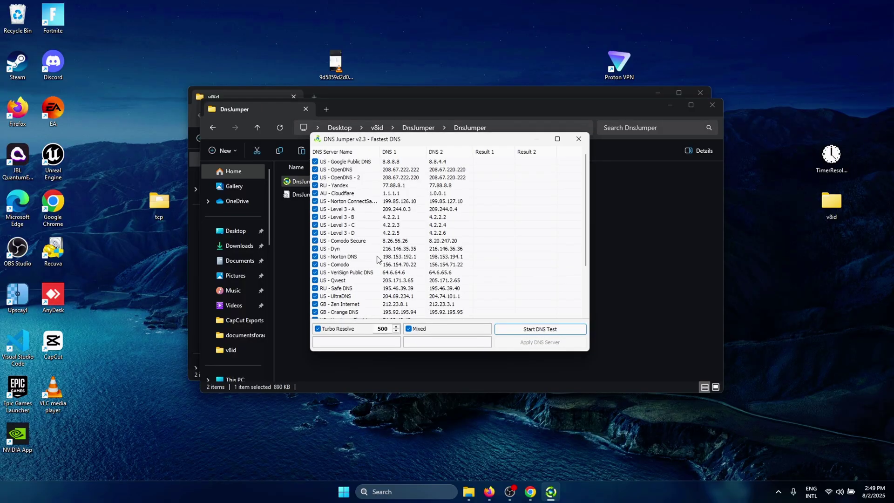
{"action": "left_click", "coordinate": [552, 332]}
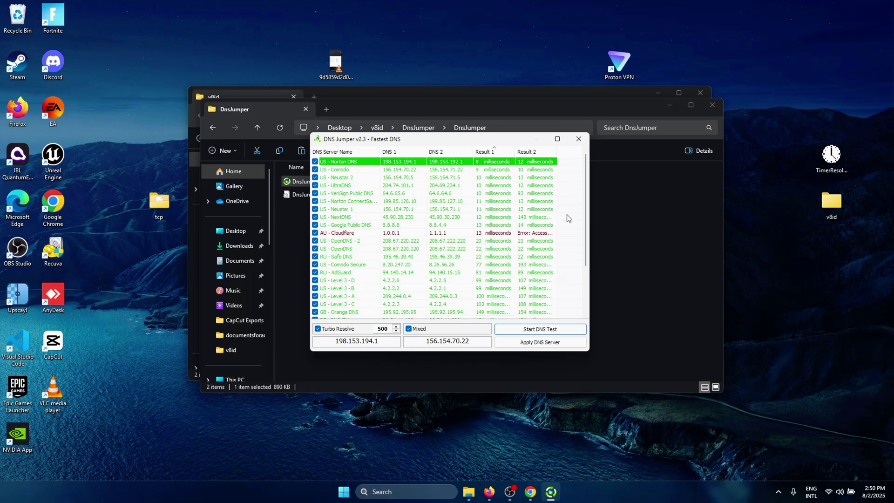
{"action": "scroll", "coordinate": [582, 210], "scroll_direction": "down", "scroll_amount": 2}
{"action": "scroll", "coordinate": [585, 205], "scroll_direction": "up", "scroll_amount": 2}
{"action": "left_click", "coordinate": [565, 345]}
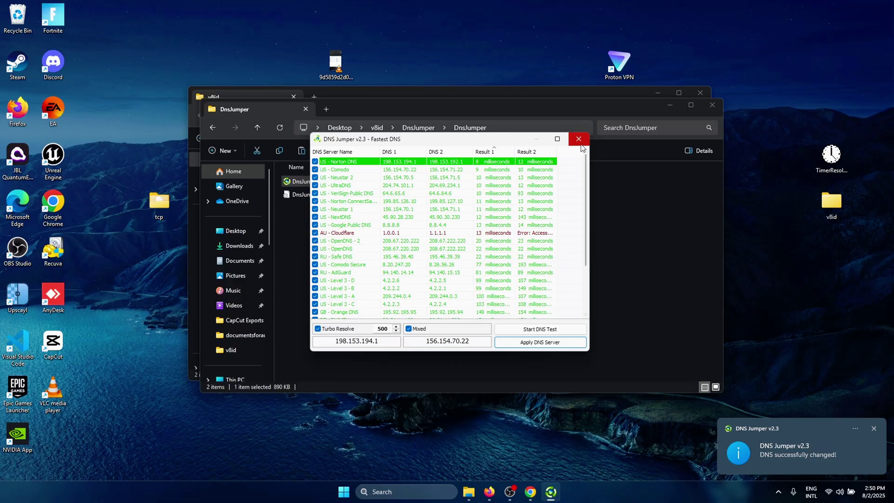
Leave the Fastest DNS results, flush the DNS resolver cache and close DNS Jumper
{"action": "left_click", "coordinate": [577, 144]}
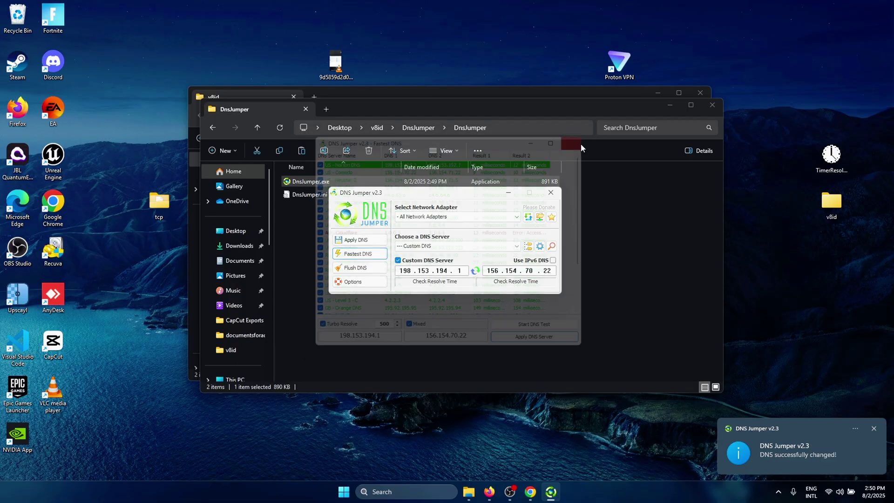
{"action": "left_click", "coordinate": [366, 272]}
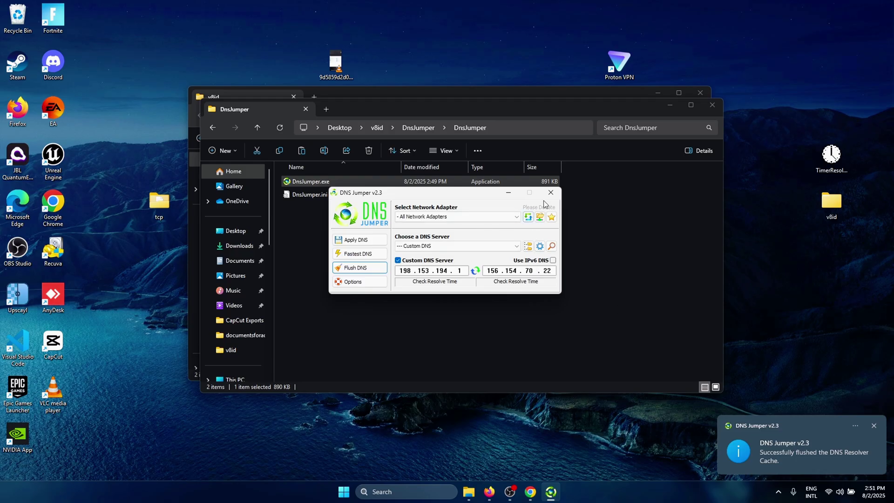
{"action": "left_click", "coordinate": [551, 192]}
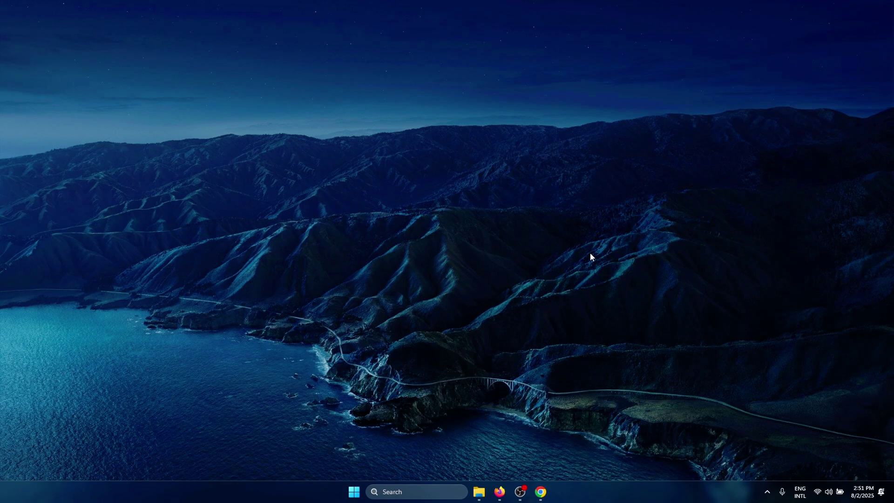
Open Control Panel and go through Network and Sharing Centre to the network adapter settings
{"action": "left_click", "coordinate": [354, 492]}
{"action": "type", "text": "cont"}
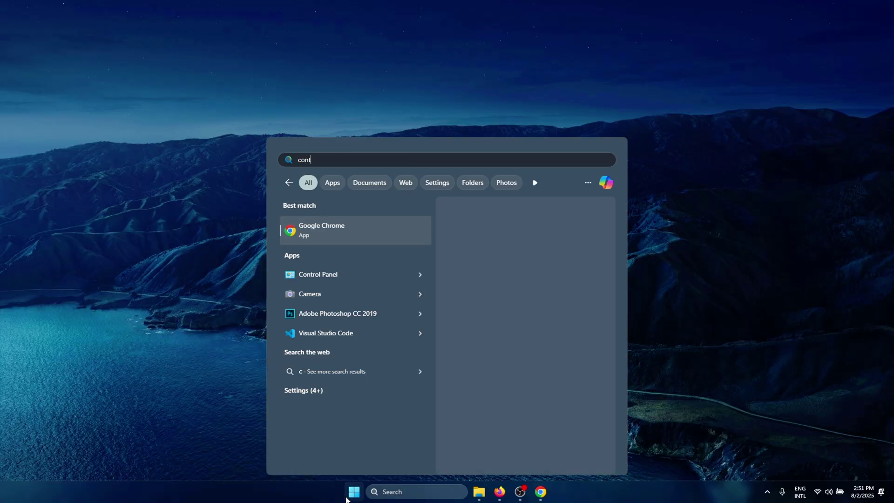
{"action": "left_click", "coordinate": [329, 273]}
{"action": "left_click", "coordinate": [374, 229]}
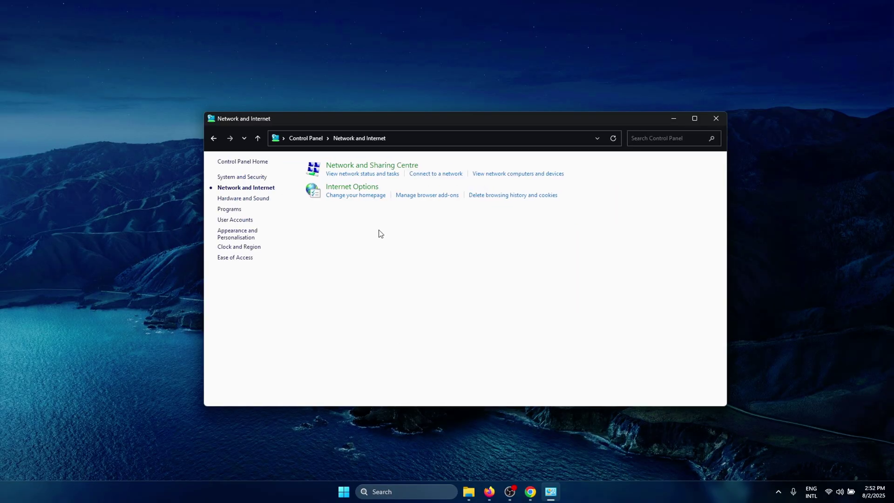
{"action": "left_click", "coordinate": [356, 166]}
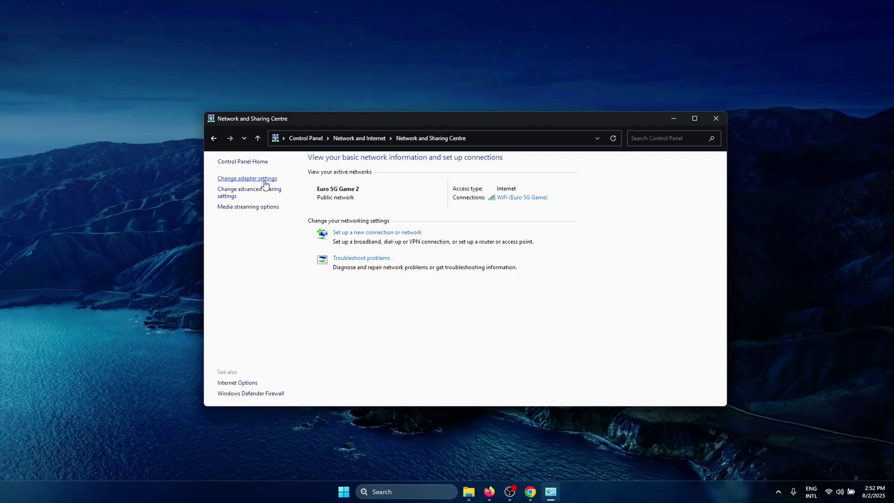
{"action": "left_click", "coordinate": [249, 179]}
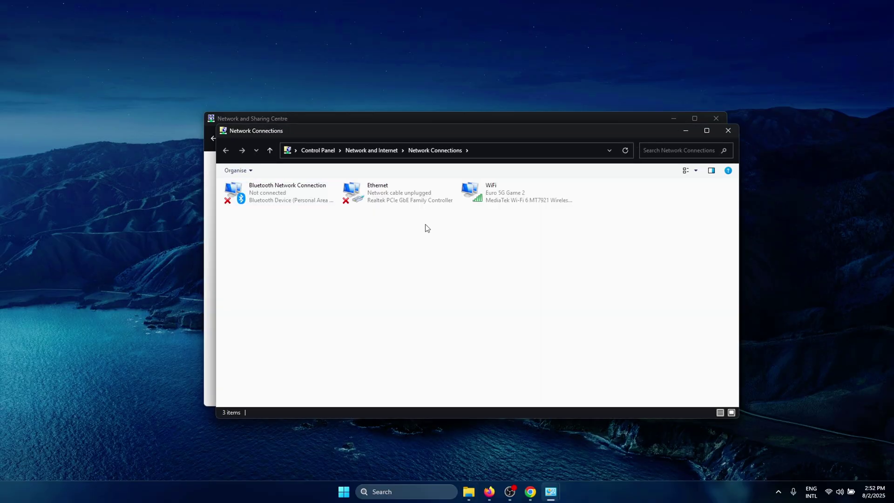
Open the Ethernet connection's properties and the configuration of its Realtek PCIe GbE Family Controller
{"action": "left_click", "coordinate": [385, 200]}
{"action": "double_click", "coordinate": [385, 201]}
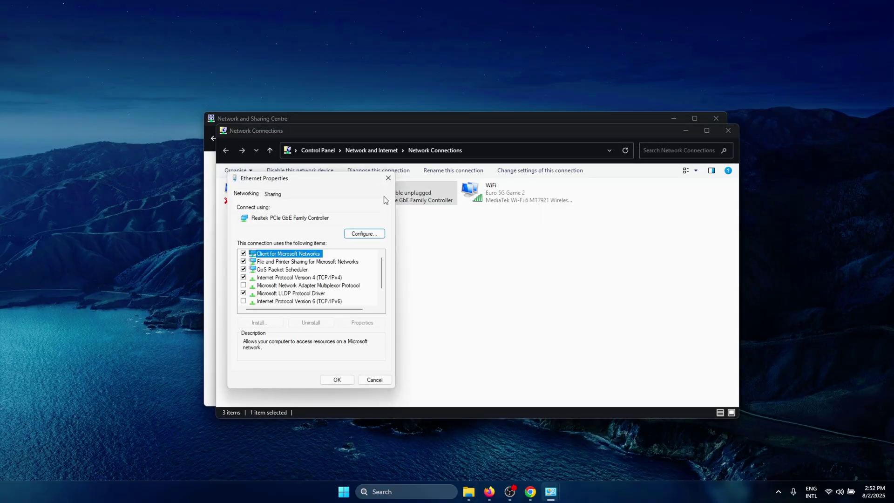
{"action": "left_click", "coordinate": [458, 222]}
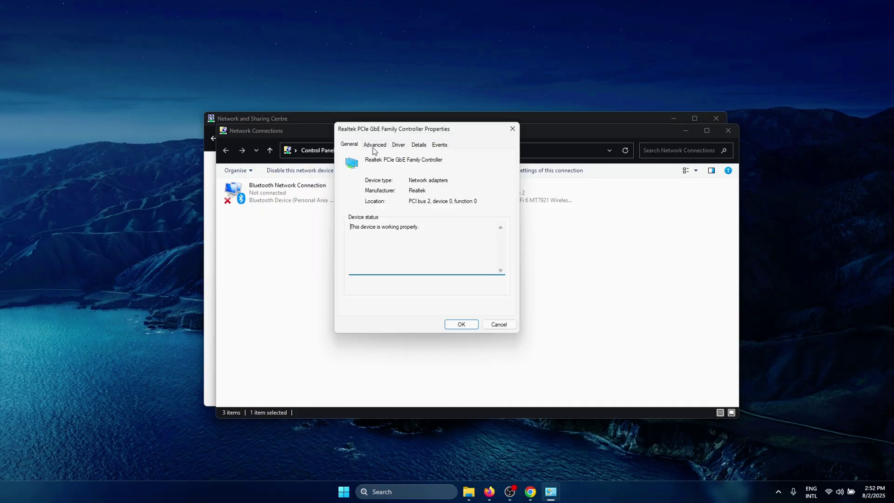
Examine the controller's advanced properties, including Energy-Efficient Ethernet, Gigabit Lite, Green Ethernet and Power Saving Mode
{"action": "left_click", "coordinate": [375, 145]}
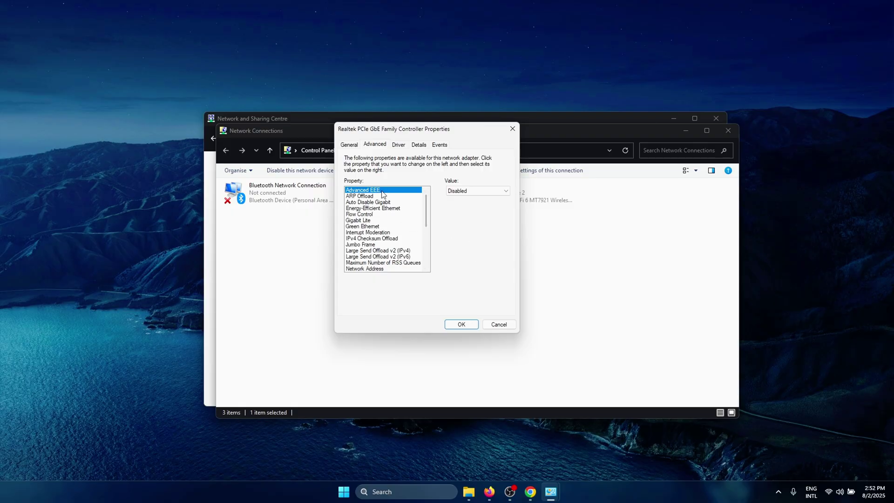
{"action": "left_click", "coordinate": [381, 209]}
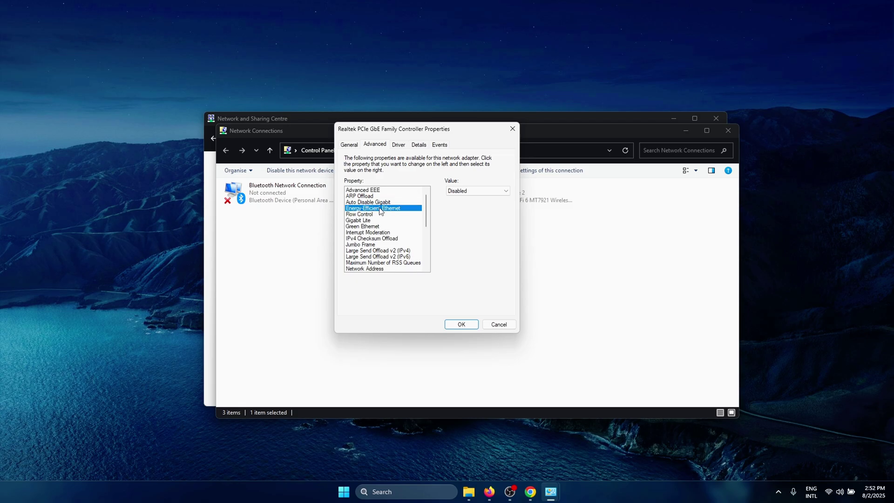
{"action": "left_click", "coordinate": [364, 221]}
{"action": "left_click", "coordinate": [372, 227]}
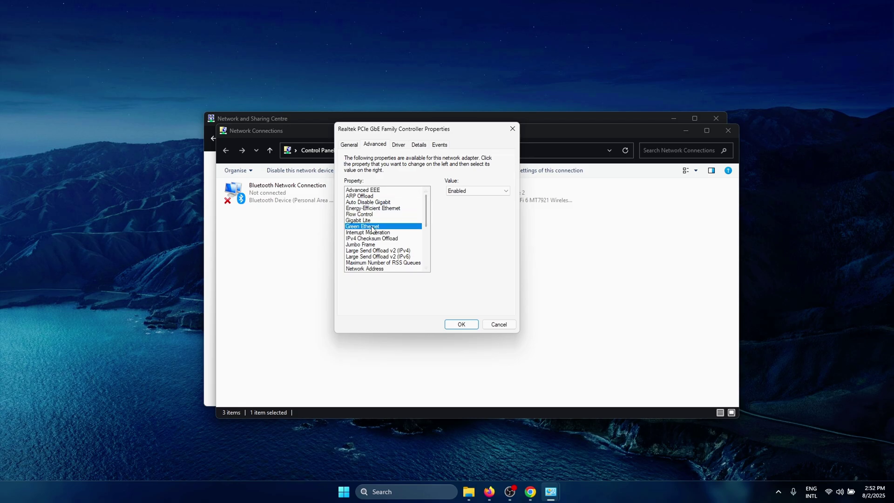
{"action": "scroll", "coordinate": [387, 228], "scroll_direction": "down", "scroll_amount": 2}
{"action": "left_click", "coordinate": [383, 238]}
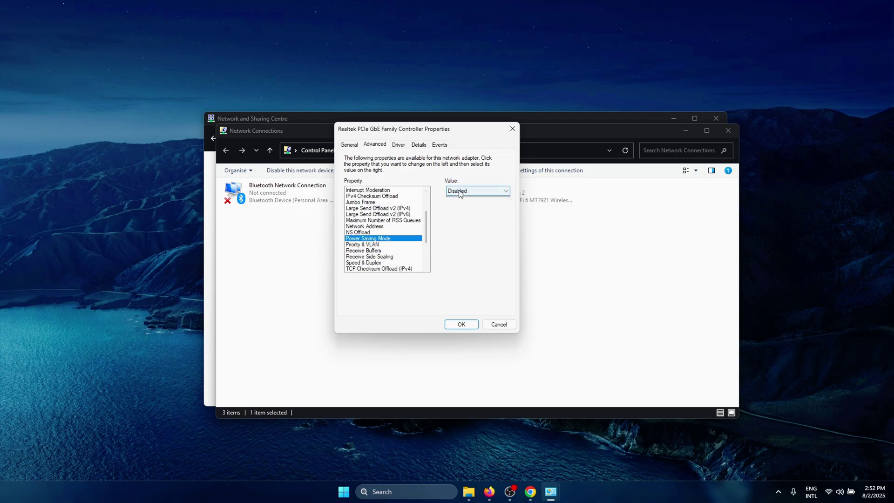
{"action": "scroll", "coordinate": [402, 261], "scroll_direction": "down", "scroll_amount": 3}
{"action": "left_click", "coordinate": [401, 269]}
{"action": "scroll", "coordinate": [429, 238], "scroll_direction": "up", "scroll_amount": 1}
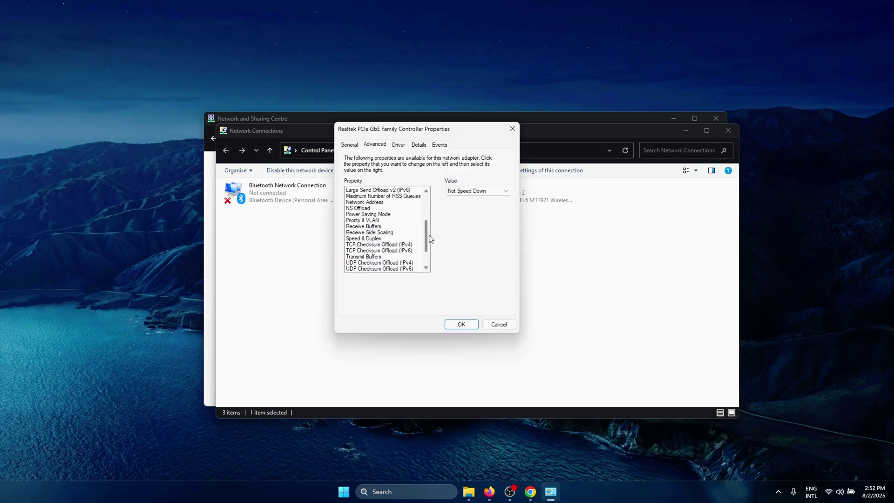
{"action": "scroll", "coordinate": [429, 238], "scroll_direction": "up", "scroll_amount": 1}
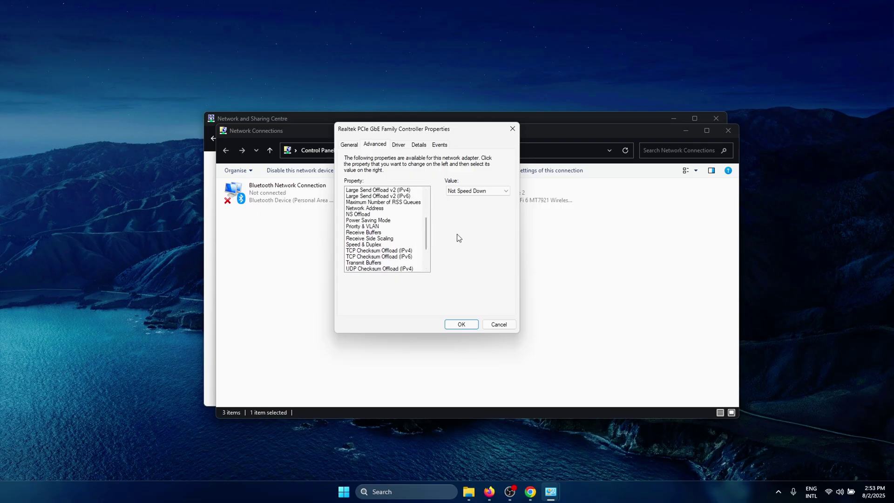
Set the network controller's Speed & Duplex property to 1.0 Gbps Full Duplex
{"action": "left_click", "coordinate": [375, 245]}
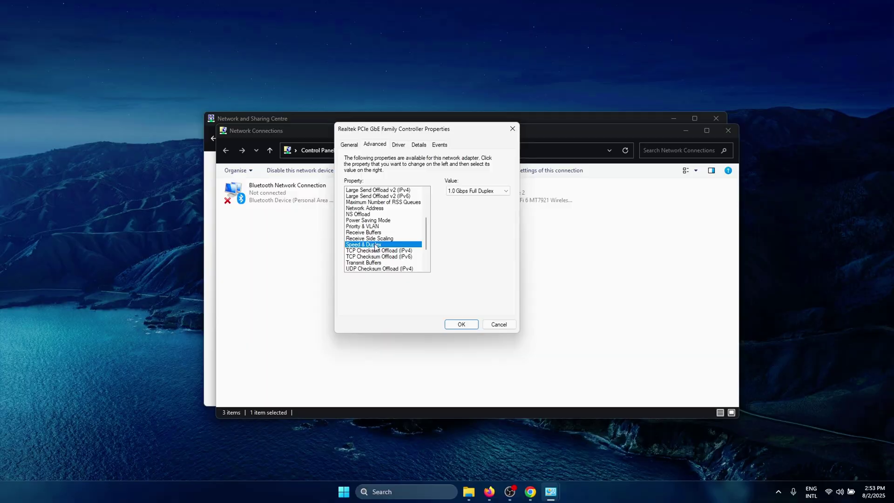
{"action": "left_click", "coordinate": [467, 192]}
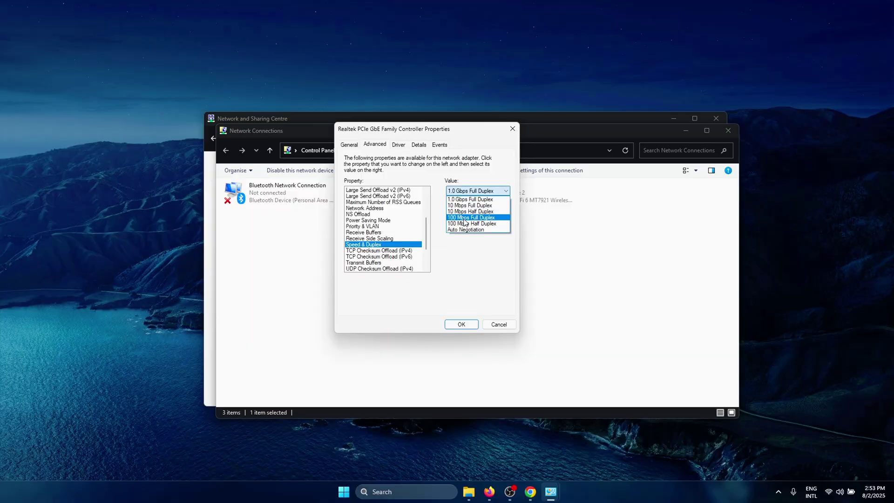
{"action": "left_click", "coordinate": [495, 200]}
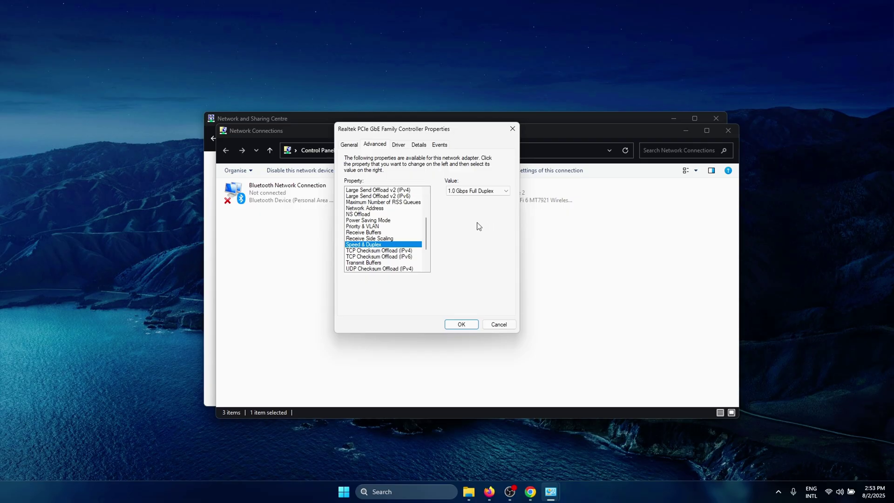
Try 100 Mbps Full Duplex as the value of the Speed & Duplex property
{"action": "left_click", "coordinate": [493, 192]}
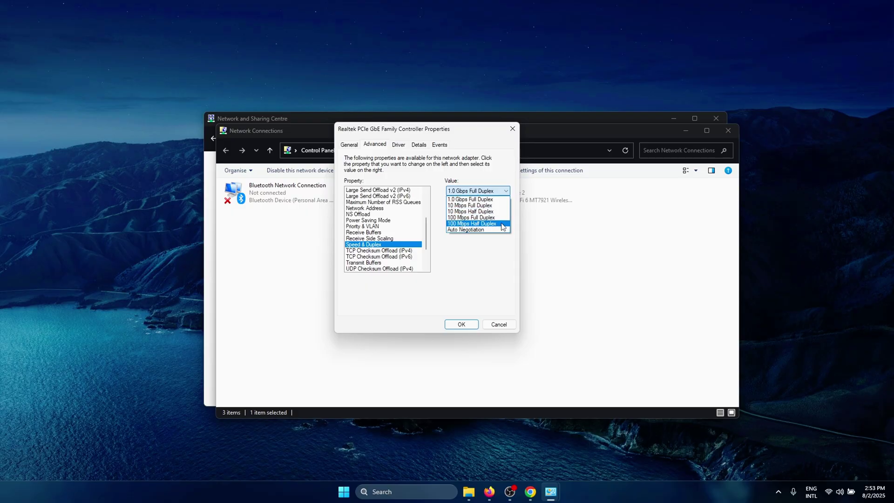
{"action": "left_click", "coordinate": [497, 218]}
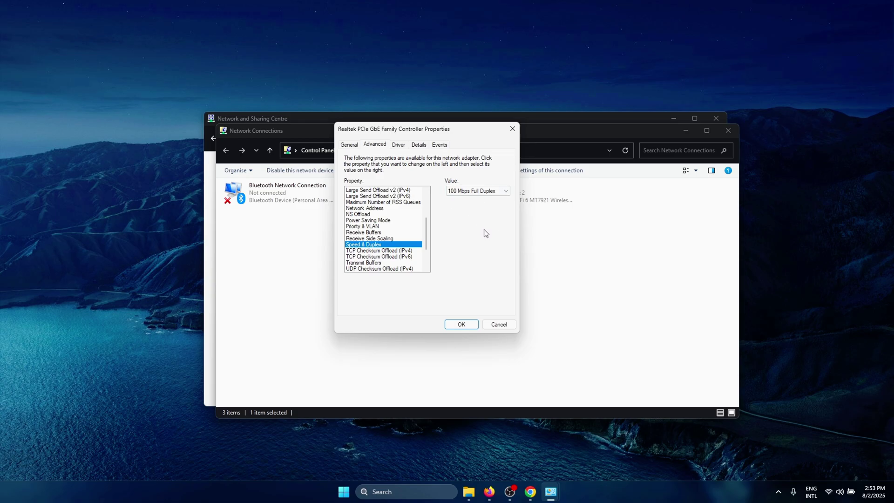
Return Speed & Duplex to 1.0 Gbps Full Duplex and confirm the controller's properties
{"action": "left_click", "coordinate": [480, 191]}
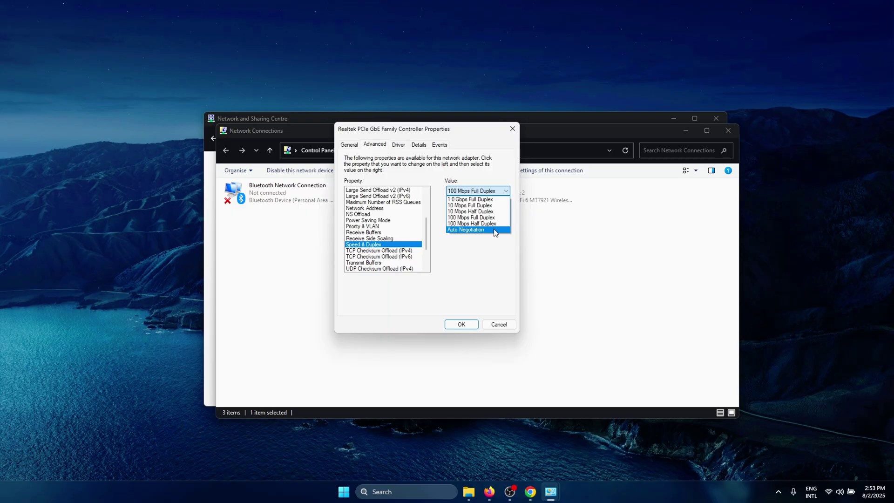
{"action": "key", "text": "Home"}
{"action": "key", "text": "Return"}
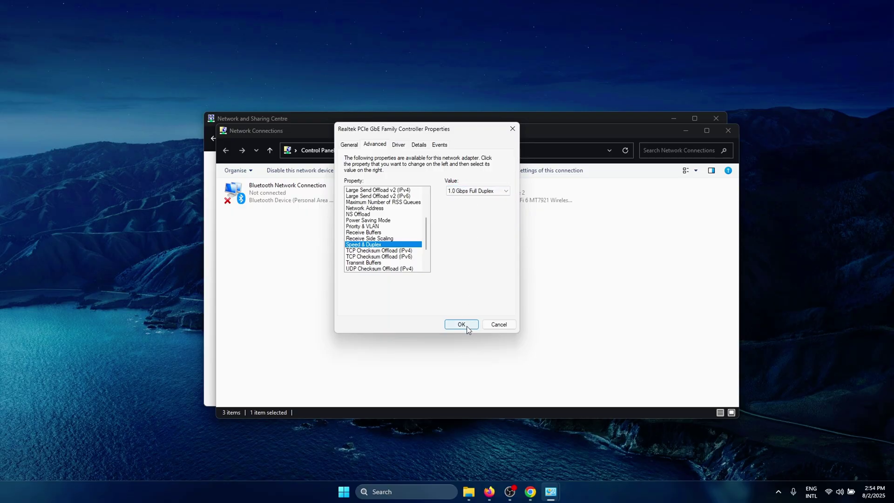
{"action": "left_click", "coordinate": [454, 326]}
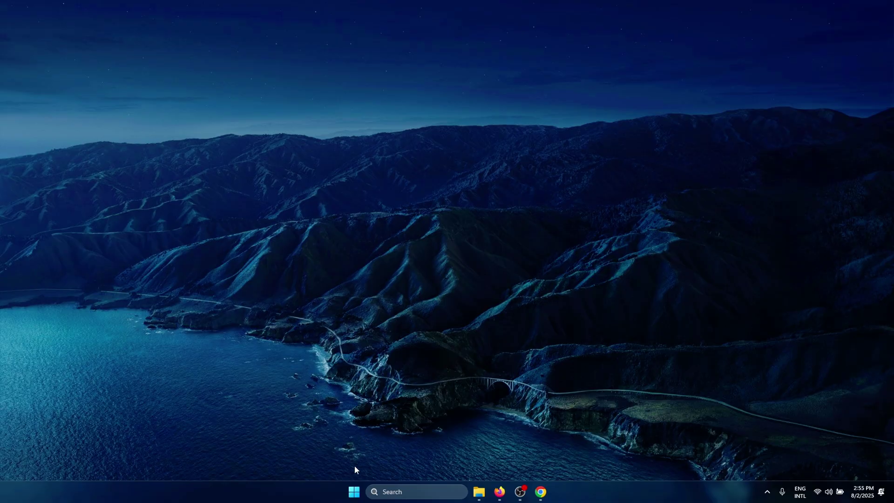
Search Windows for %localappdata% and open the local application data folder
{"action": "left_click", "coordinate": [354, 491]}
{"action": "type", "text": "%"}
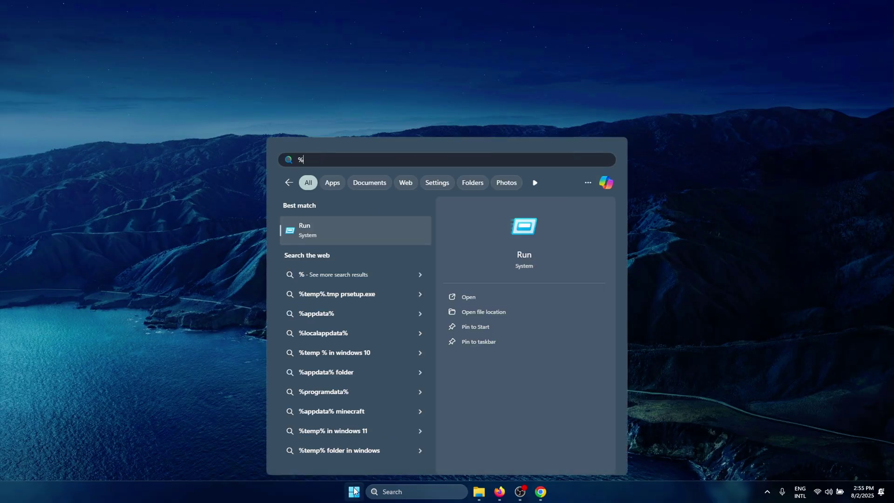
{"action": "type", "text": "locala"}
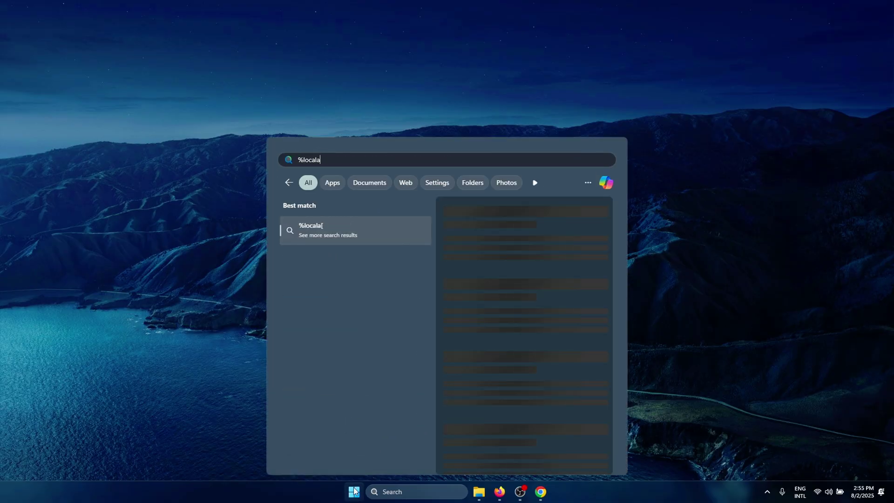
{"action": "type", "text": "ppdata%"}
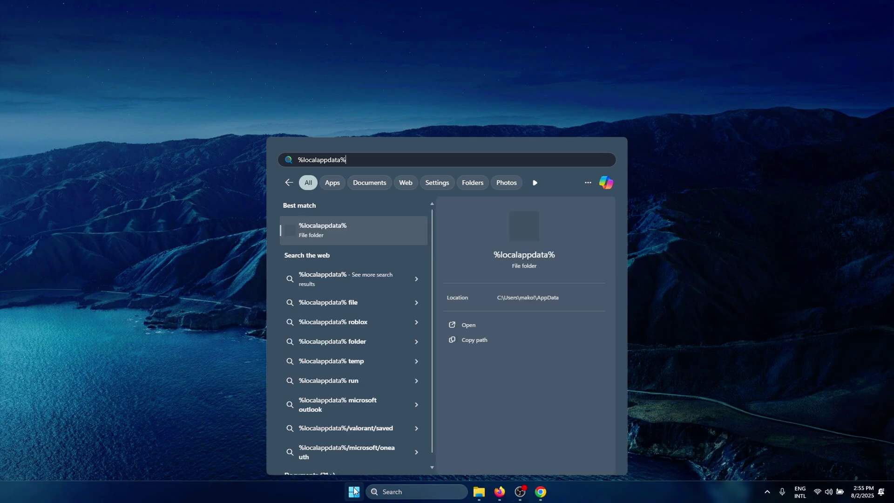
{"action": "key", "text": "Return"}
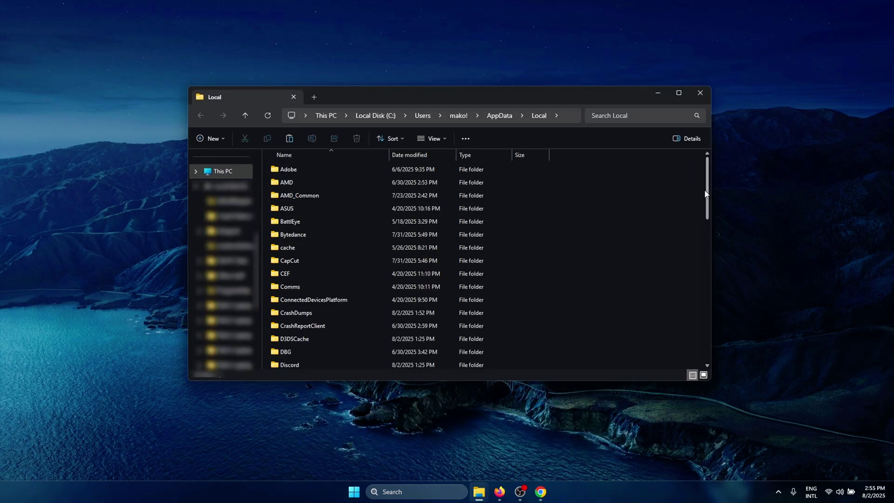
Go into the EpicGamesLauncher folder and on through Saved and Config to the Windows folder
{"action": "scroll", "coordinate": [706, 195], "scroll_direction": "down", "scroll_amount": 2}
{"action": "scroll", "coordinate": [705, 195], "scroll_direction": "down", "scroll_amount": 3}
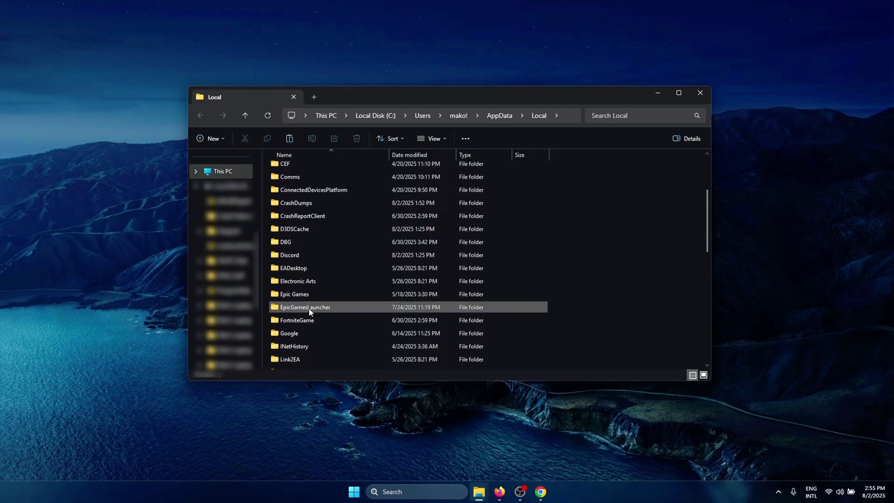
{"action": "double_click", "coordinate": [312, 308]}
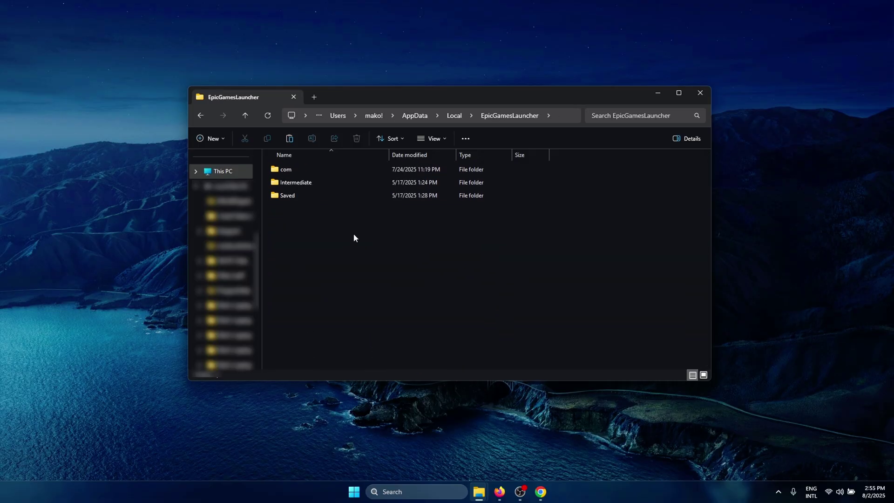
{"action": "double_click", "coordinate": [305, 197]}
{"action": "double_click", "coordinate": [305, 172]}
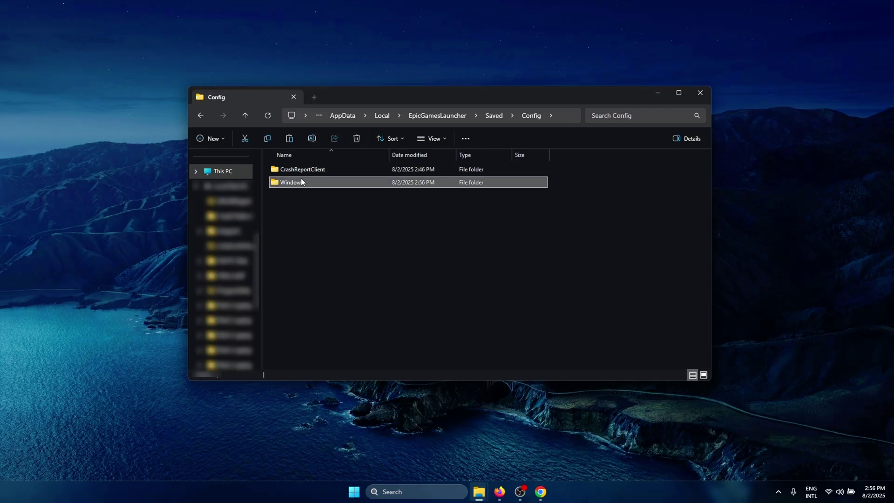
{"action": "double_click", "coordinate": [301, 181]}
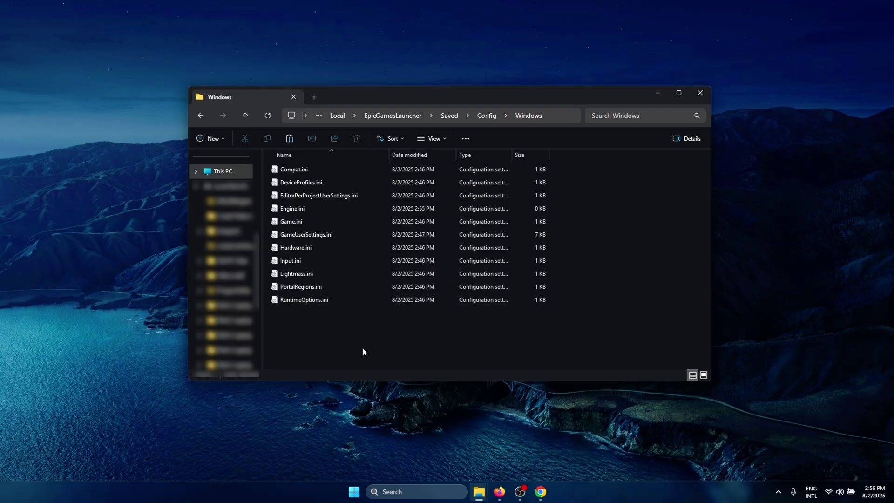
Open Engine.ini, add the four [HTTP] timeouts of 10 and [Portal.BuildPatch] with ChunkDownloads=3, ChunkRetries=20, RetryTime=0.5, and save it
{"action": "double_click", "coordinate": [314, 209]}
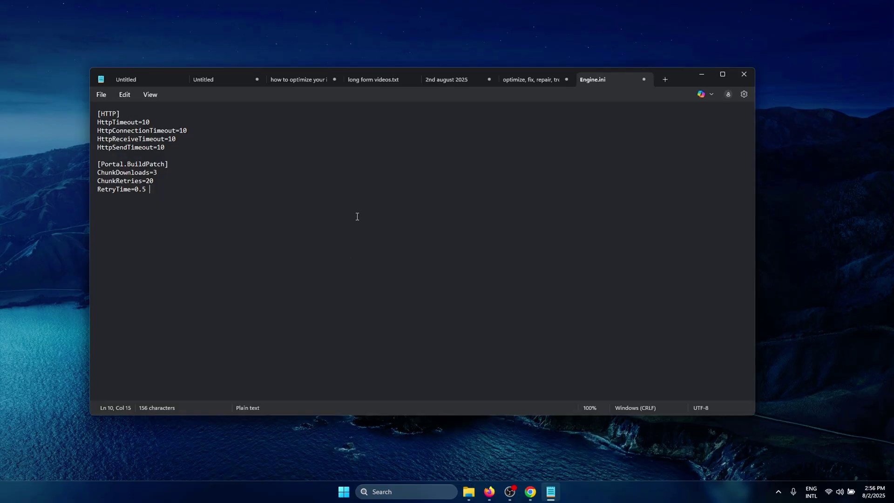
{"action": "key", "text": "ctrl+a"}
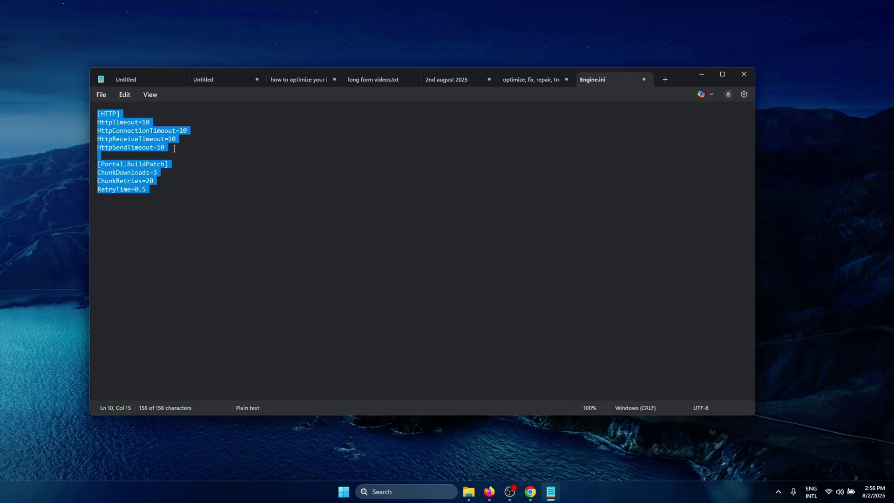
{"action": "key", "text": "Right"}
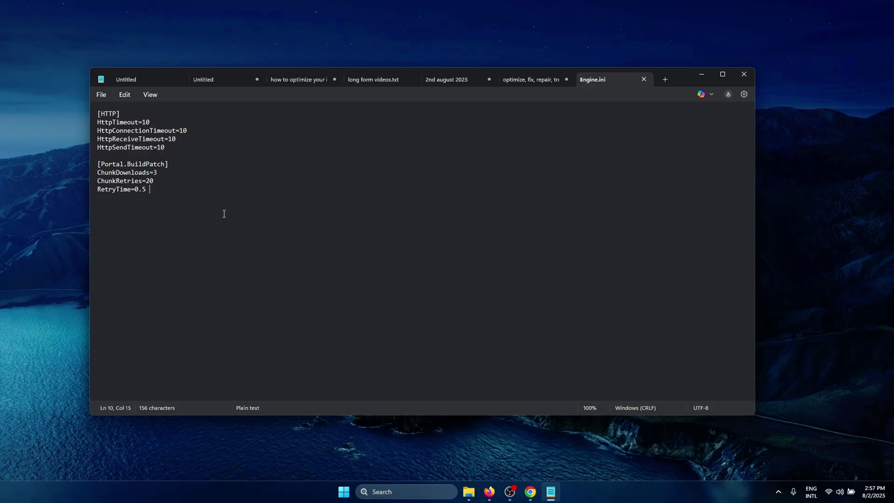
Delete all the text in Engine.ini and close the text editor
{"action": "left_click_drag", "start_coordinate": [203, 214], "coordinate": [94, 114]}
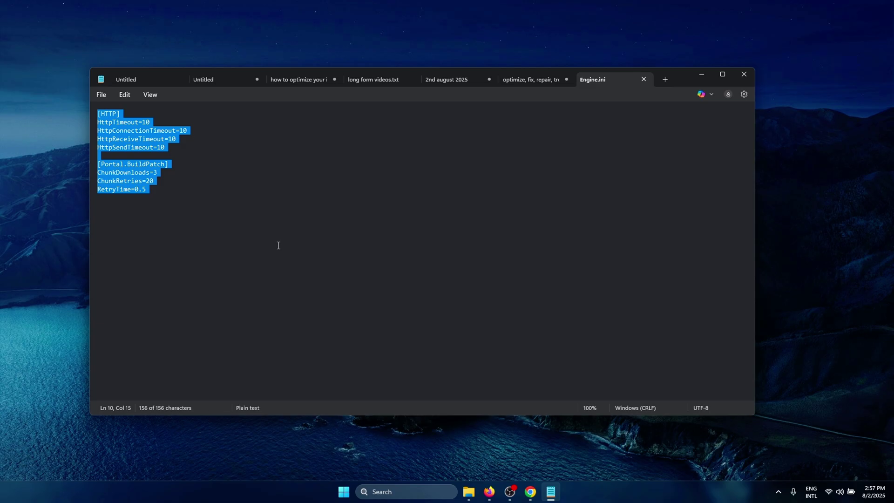
{"action": "key", "text": "Delete"}
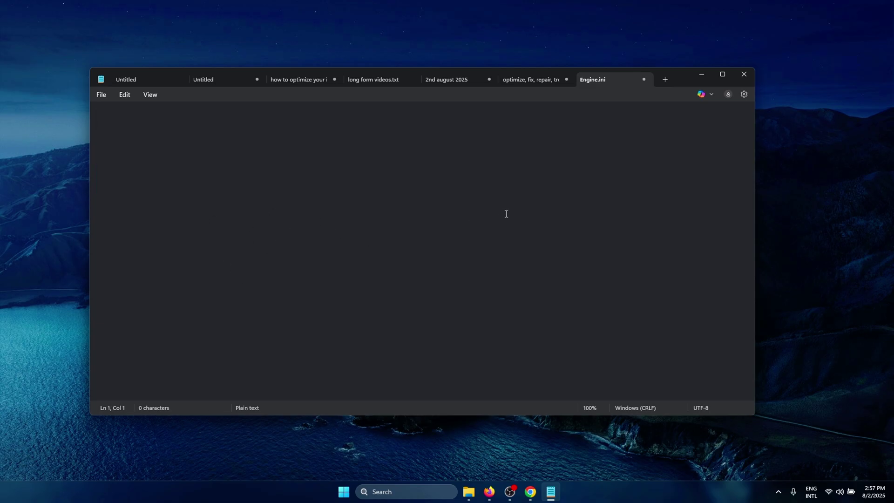
{"action": "key", "text": "alt+F4"}
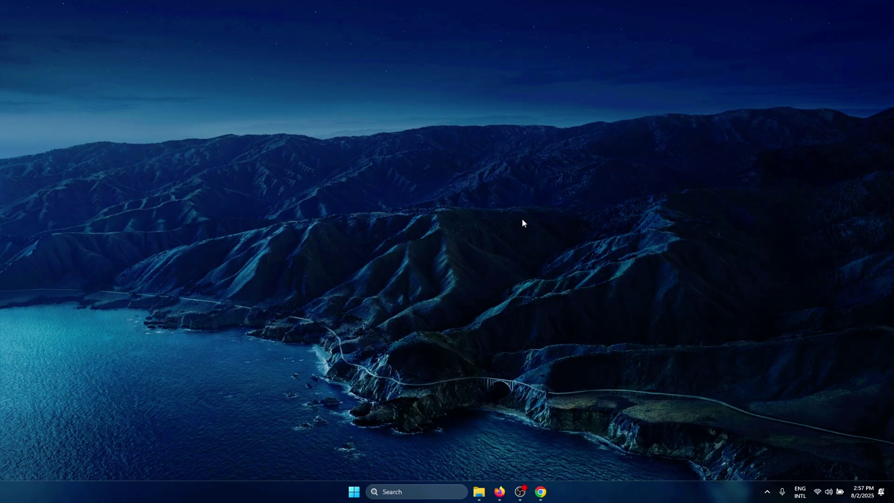